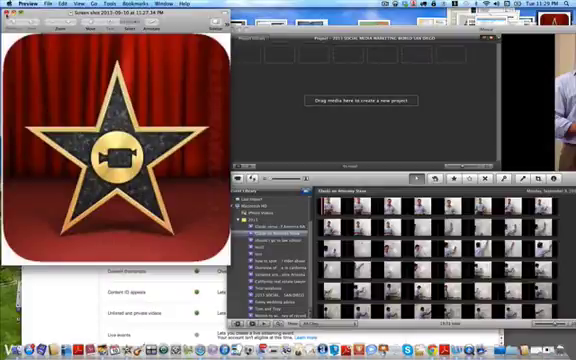
Launch Image Capture from Spotlight, import the iPhone video into iPhoto, then quit Image Capture.
key("super+w")
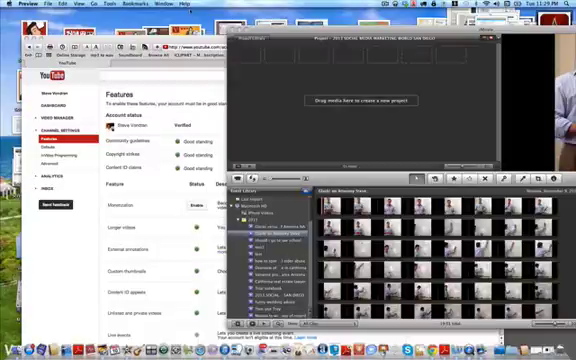
key("super+space")
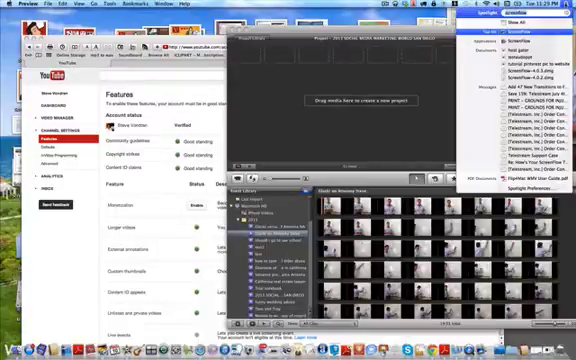
type("image capture")
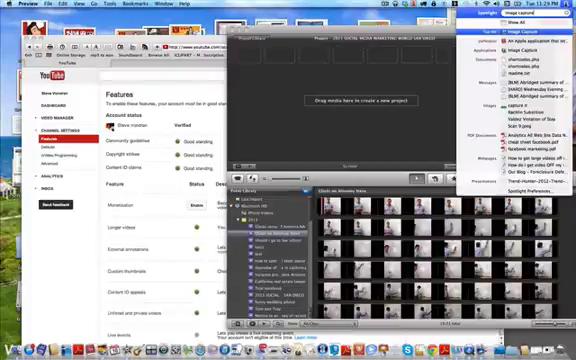
key("Down")
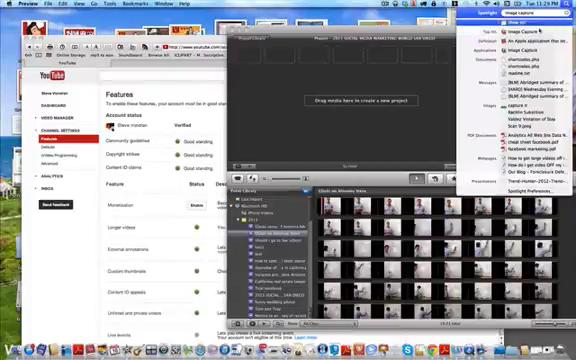
key("Return")
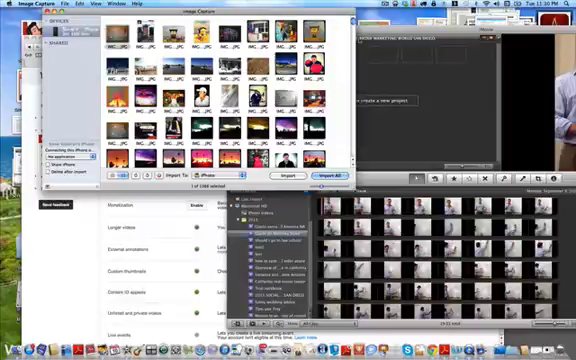
scroll(215, 100, "down", 5)
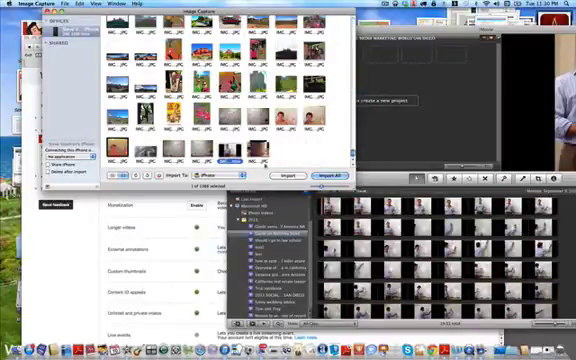
left_click(288, 176)
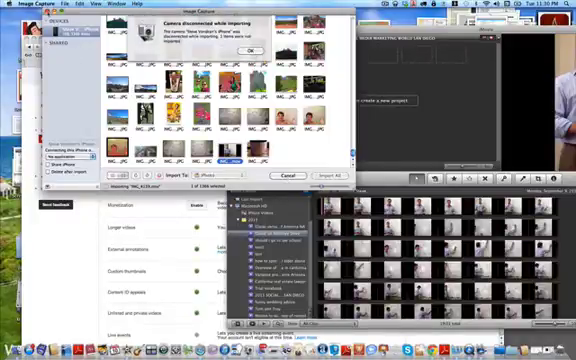
key("super+q")
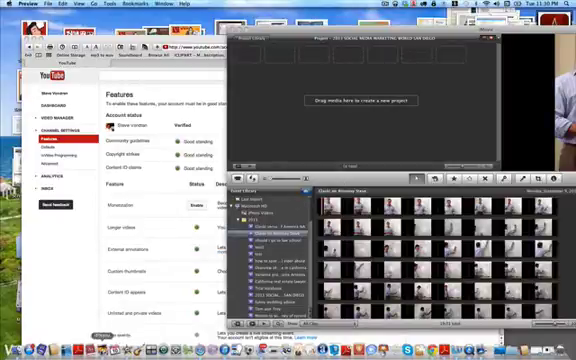
Arrange the iPhoto and iMovie windows so both are visible.
left_click(126, 349)
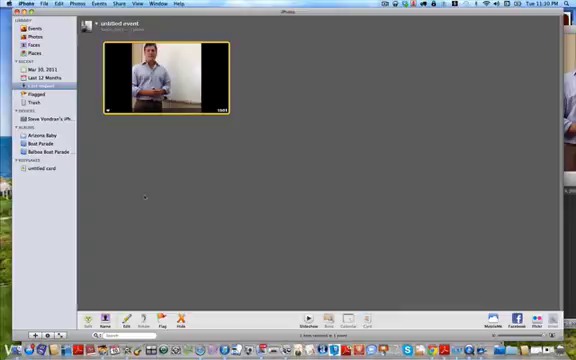
left_click_drag(300, 10, 300, 37)
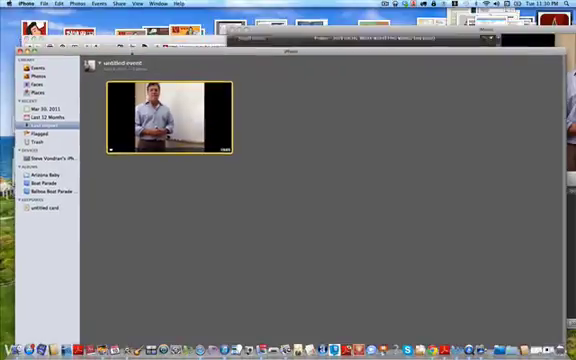
mouse_move(130, 40)
left_mouse_down()
mouse_move(142, 100)
mouse_move(110, 90)
left_mouse_up()
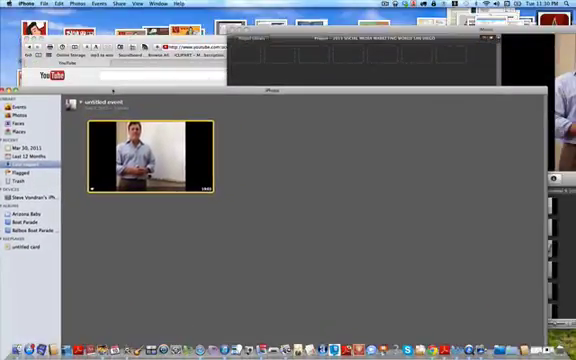
left_click(313, 30)
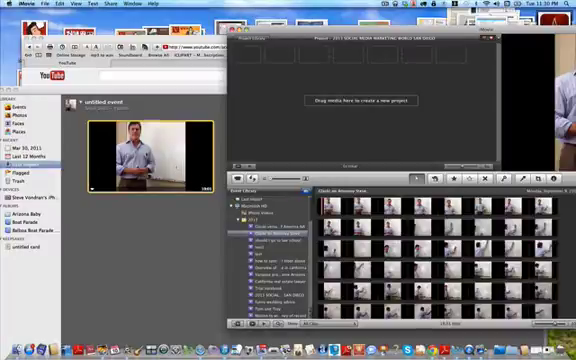
left_click(250, 250)
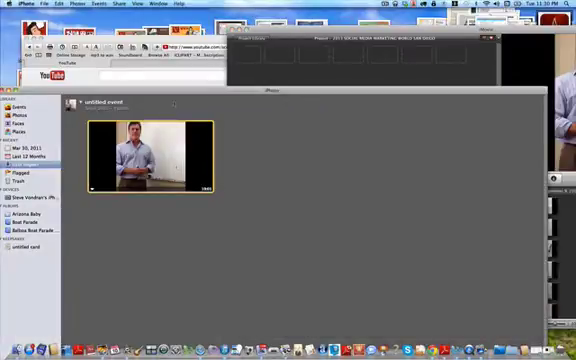
left_click_drag(174, 90, 254, 262)
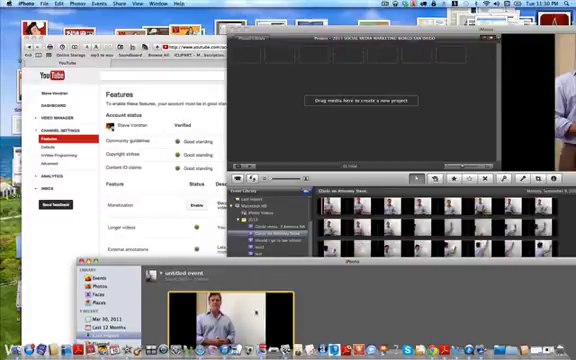
Drop the video clip into iMovie's Event Library and enlarge the iPhoto window.
mouse_move(230, 315)
left_mouse_down()
mouse_move(262, 248)
mouse_move(255, 228)
mouse_move(268, 236)
left_mouse_up()
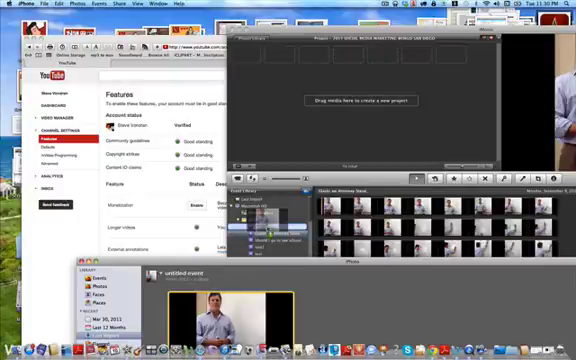
left_click_drag(268, 232, 268, 232)
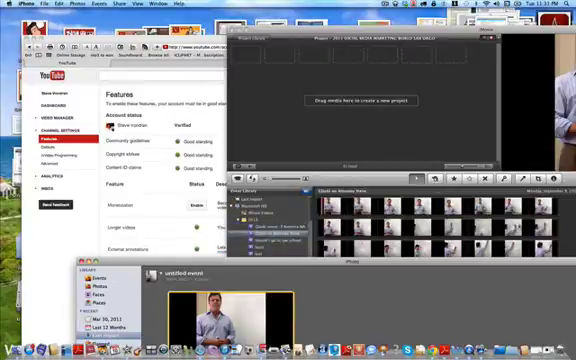
mouse_move(150, 262)
left_mouse_down()
mouse_move(130, 287)
mouse_move(110, 262)
left_mouse_up()
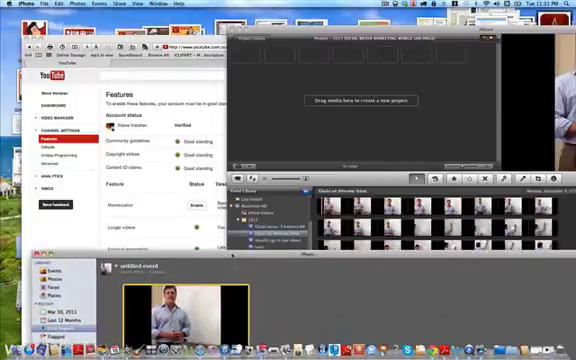
left_click(75, 260)
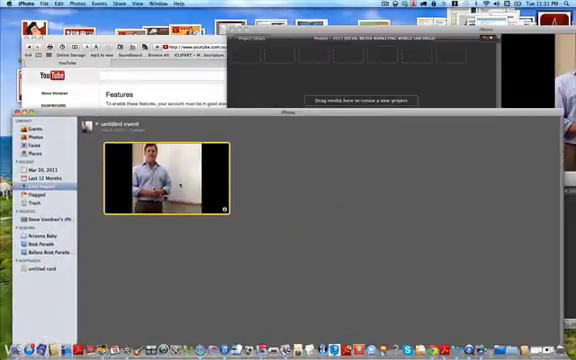
Select all clips in the event and add them to the iMovie project.
left_click(565, 4)
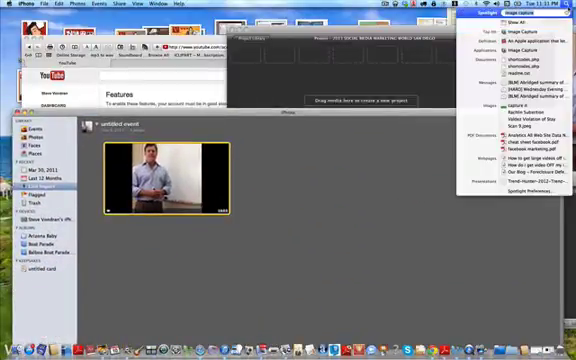
key("Escape")
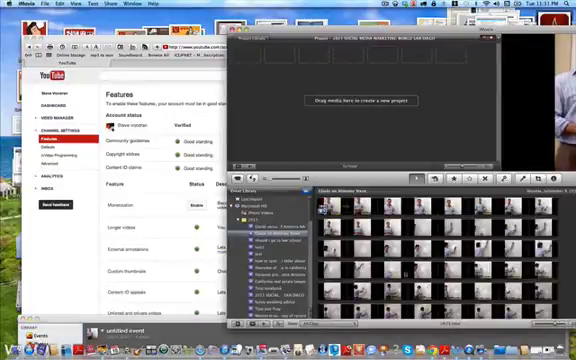
key("super+a")
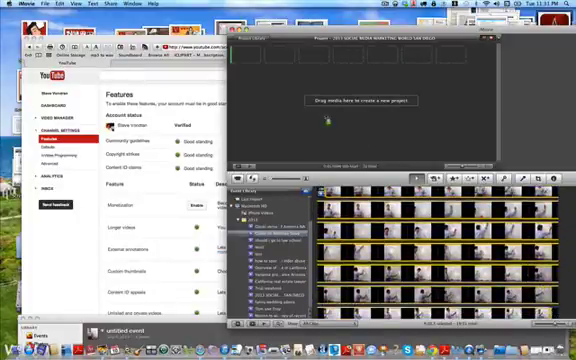
left_click_drag(368, 147, 368, 147)
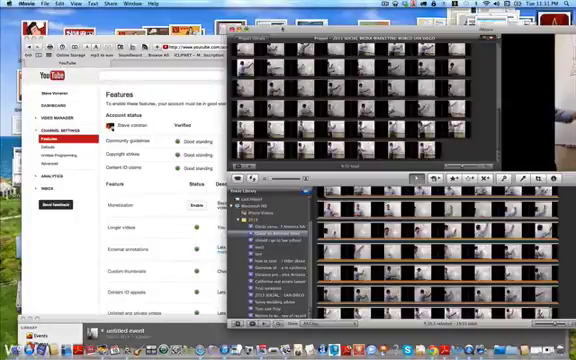
Move the iMovie window down and switch to the YouTube Features page.
left_click_drag(300, 37, 130, 22)
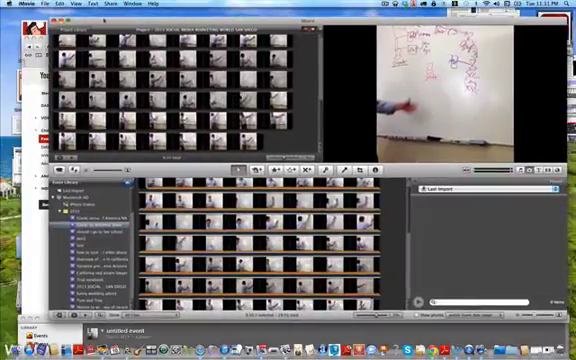
mouse_move(107, 22)
left_mouse_down()
mouse_move(115, 73)
mouse_move(100, 89)
left_mouse_up()
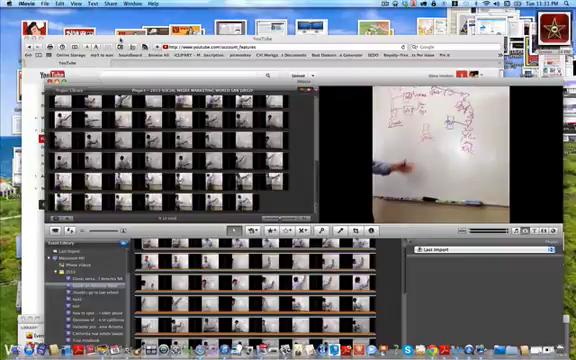
key("super+Tab")
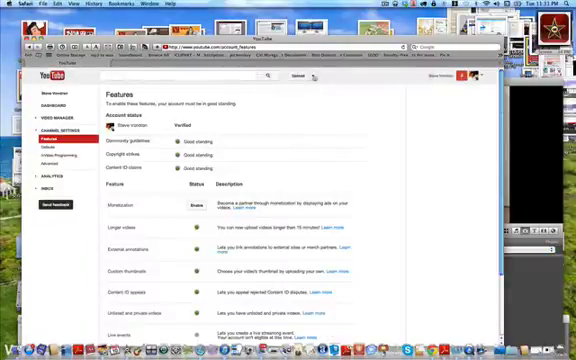
left_click(314, 76)
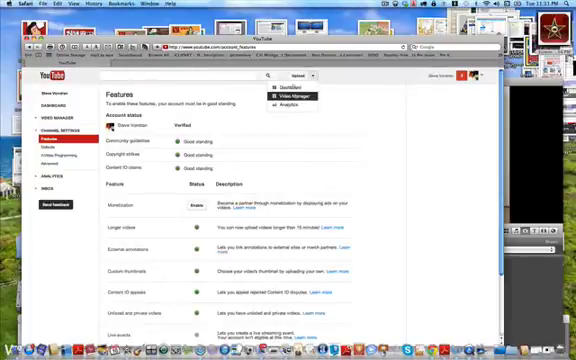
left_click(287, 87)
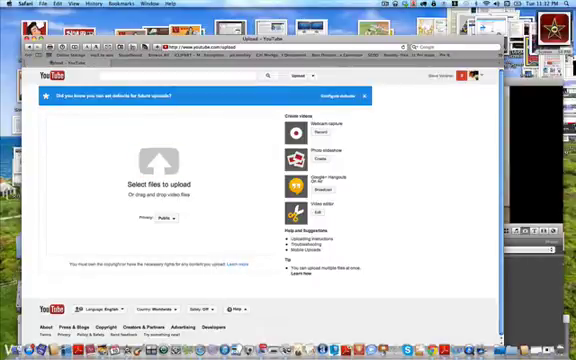
left_click(155, 96)
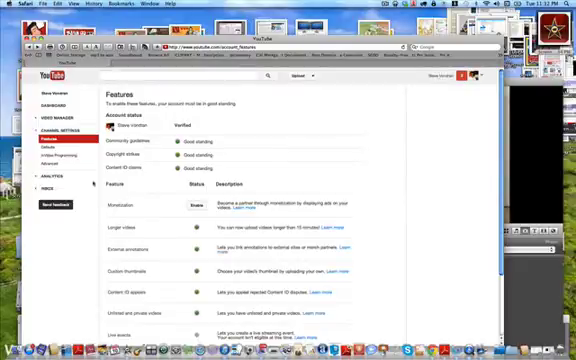
scroll(300, 200, "down", 3)
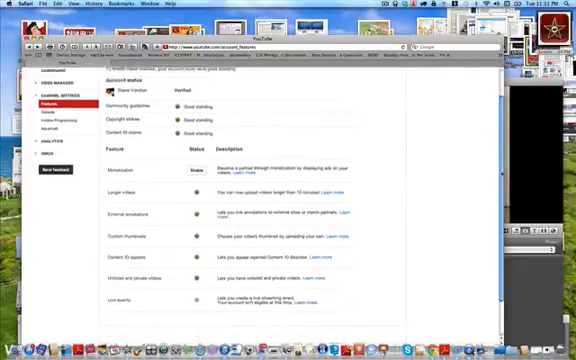
scroll(300, 200, "down", 2)
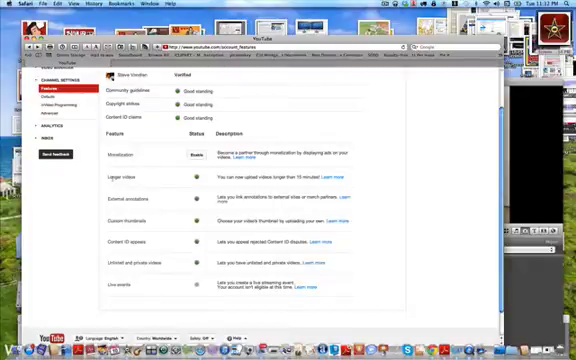
left_click_drag(108, 177, 316, 182)
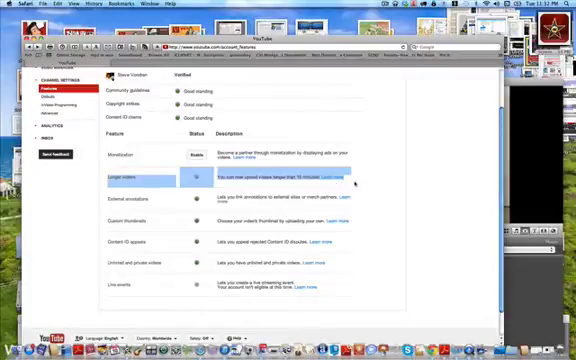
left_click(350, 182)
scroll(236, 178, "up", 3)
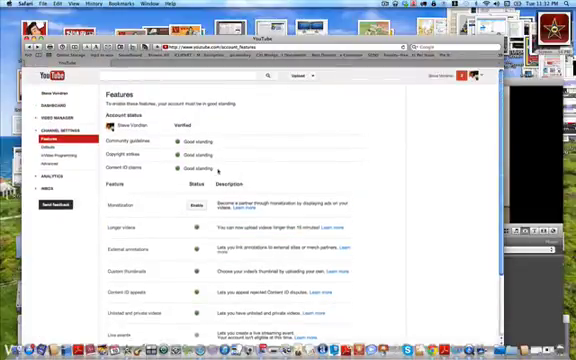
left_click_drag(218, 169, 107, 141)
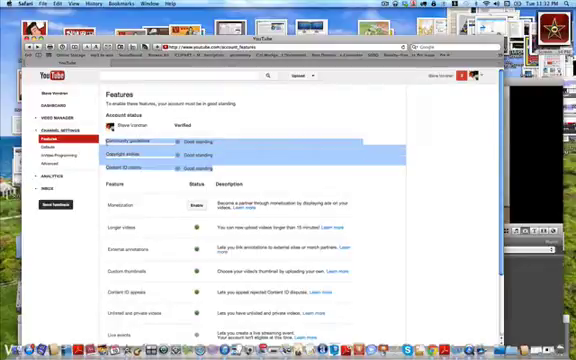
left_click(228, 160)
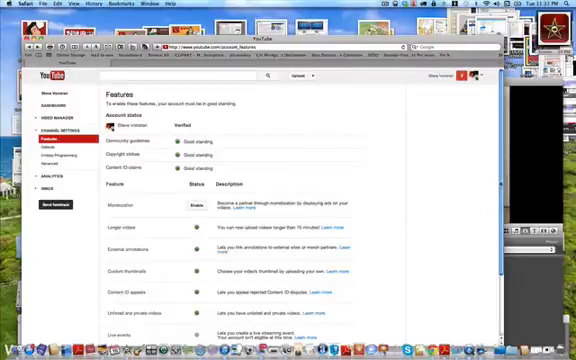
scroll(300, 200, "down", 3)
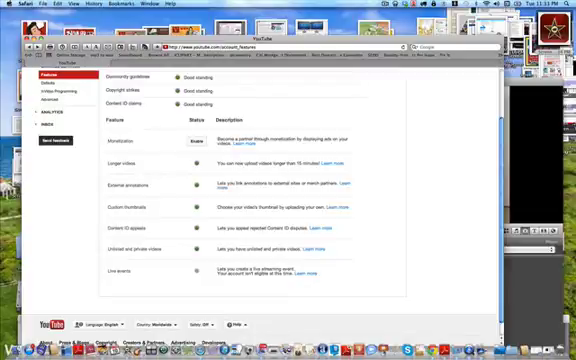
scroll(315, 188, "up", 3)
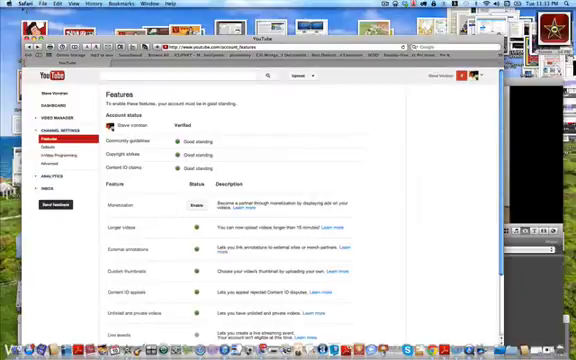
left_click(25, 4)
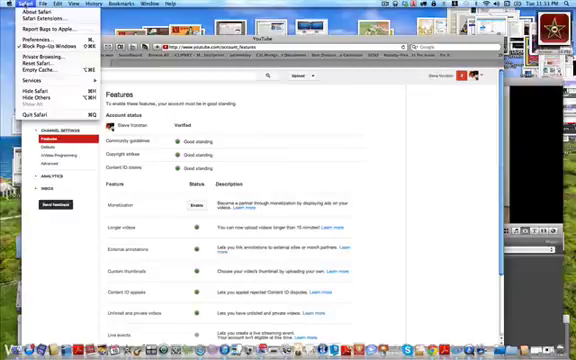
Launch ScreenFlow from Spotlight.
key("Escape")
left_click(553, 5)
type("image capture")
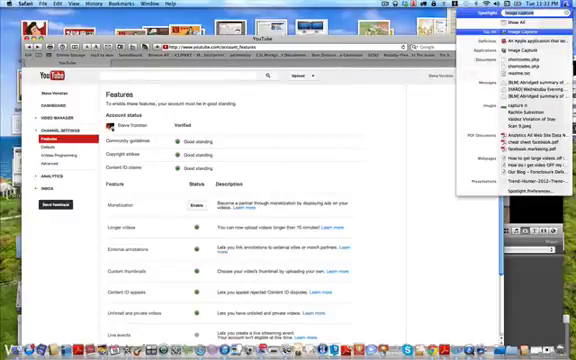
type("scree")
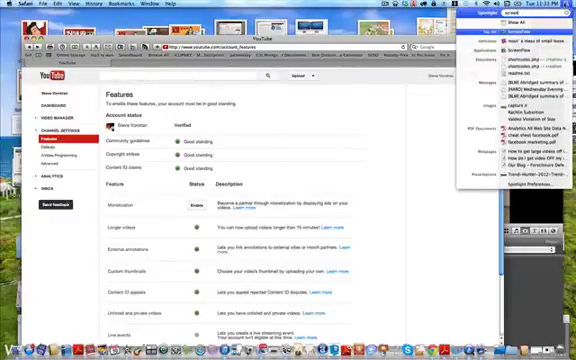
type("n")
left_click(527, 33)
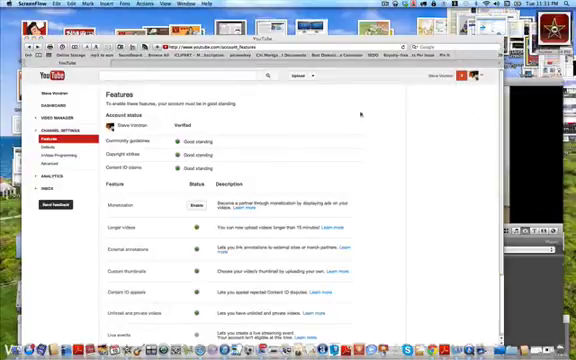
Move the YouTube browser window to the screen top, with iMovie in front of it.
left_click(123, 20)
left_click_drag(327, 216, 274, 22)
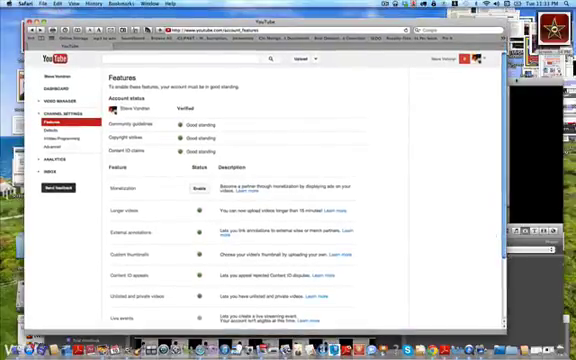
key("super+Tab")
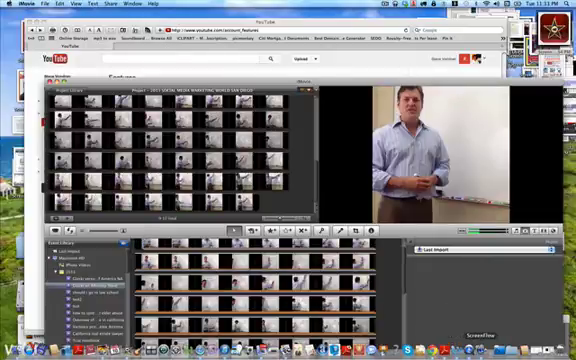
Switch to ScreenFlow and choose File > New Recording.
key("super+Tab")
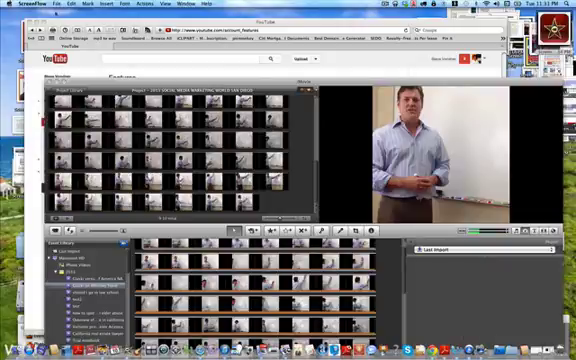
left_click(58, 3)
left_click(60, 12)
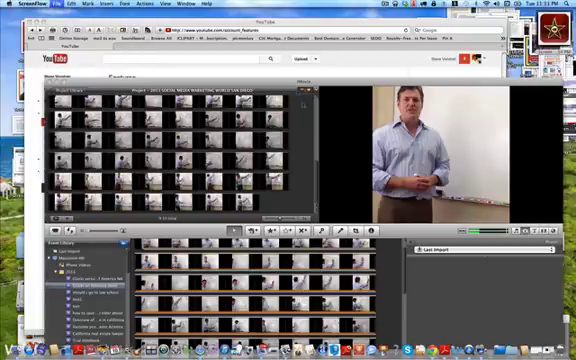